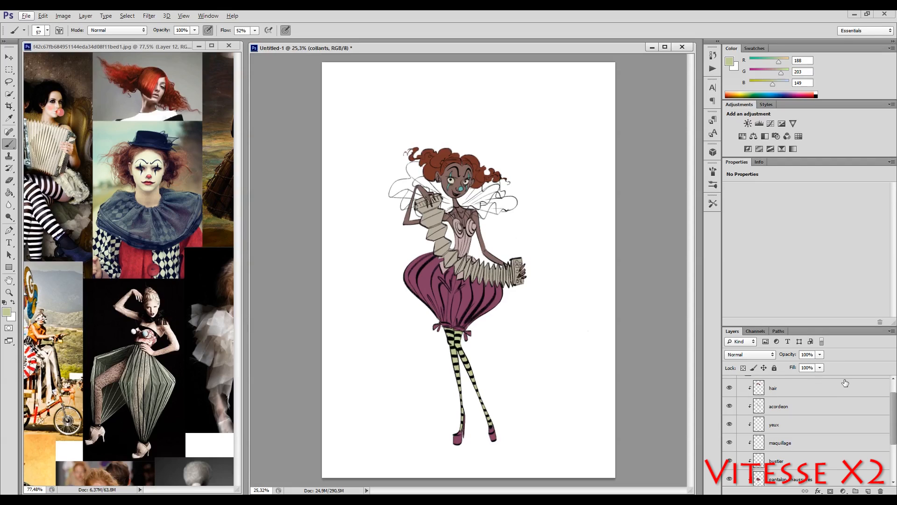
Create a new layer directly below the silhouette layer and name it "fond".
scroll(893, 414, down, 4)
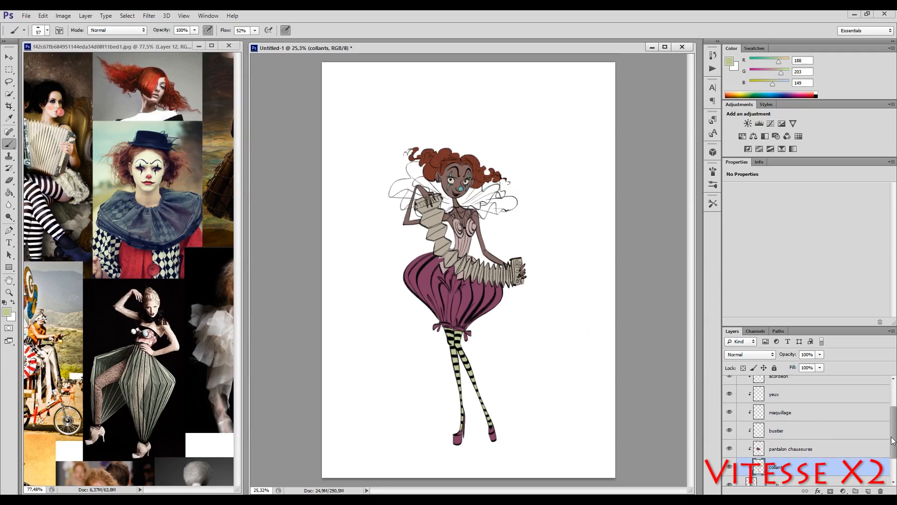
click(816, 453)
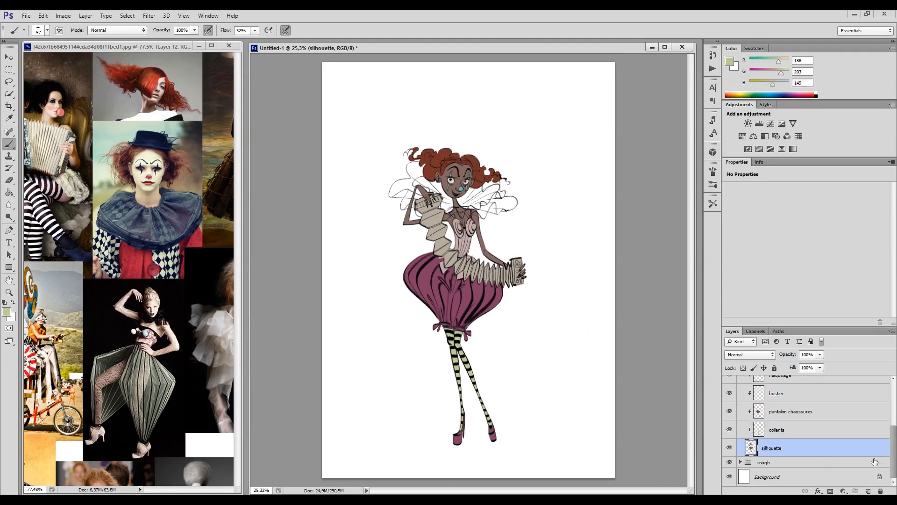
click(868, 490)
drag(799, 452, 801, 470)
double_click(771, 468)
text(fond)
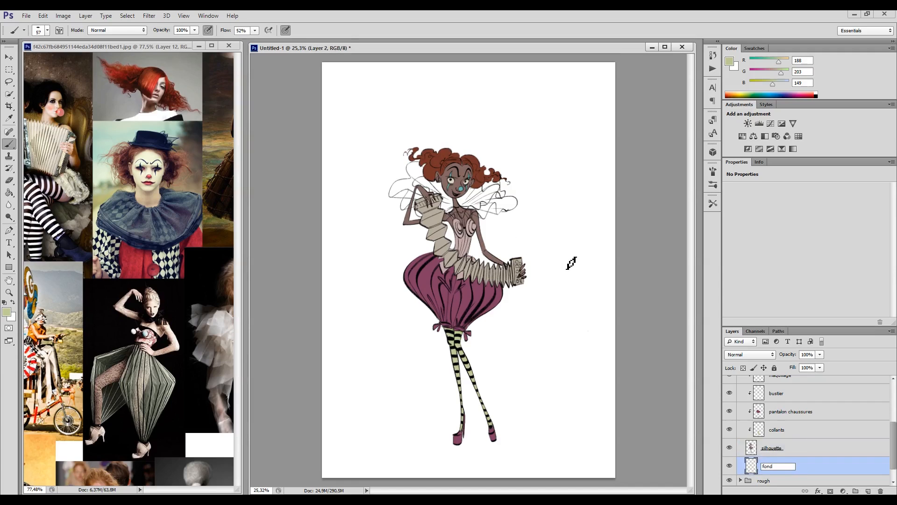
key(Return)
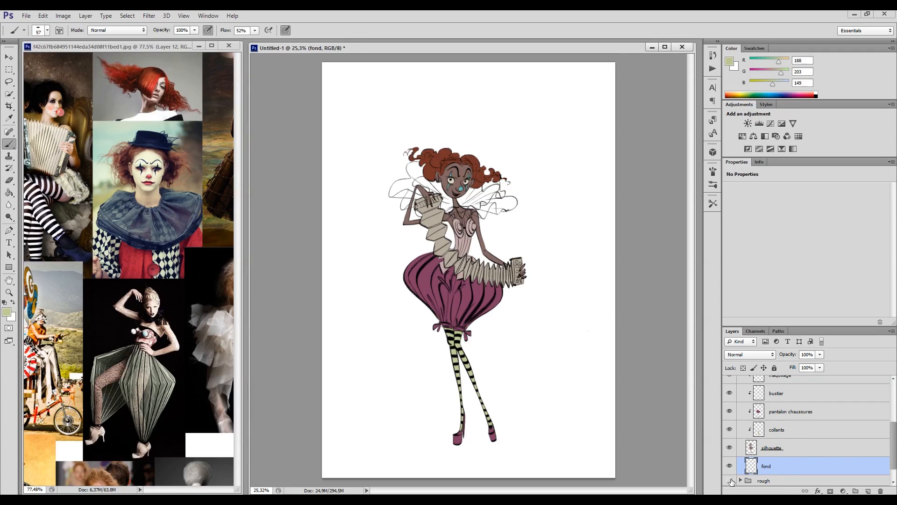
Fill the fond layer with dark blue-grey (R 55, G 55, B 73) and compare the artwork with the layer hidden and shown.
scroll(889, 449, down, 1)
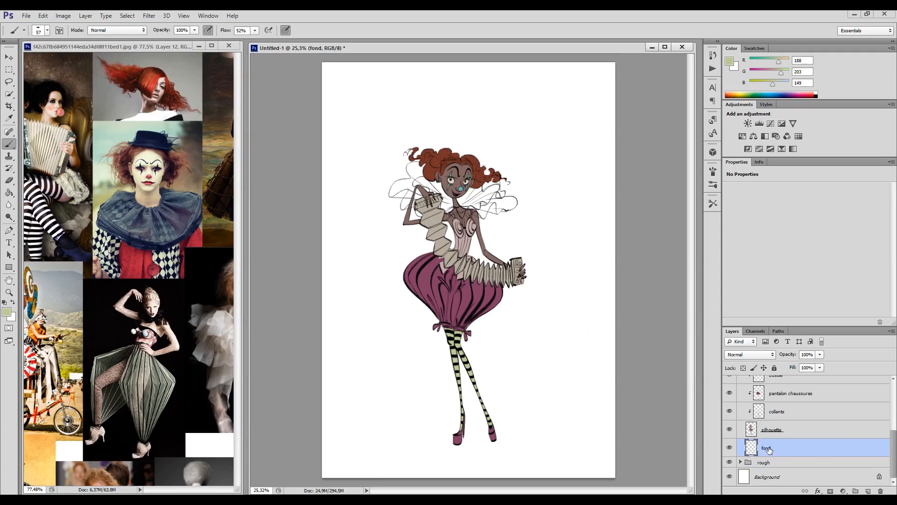
key(g)
drag(737, 93, 784, 92)
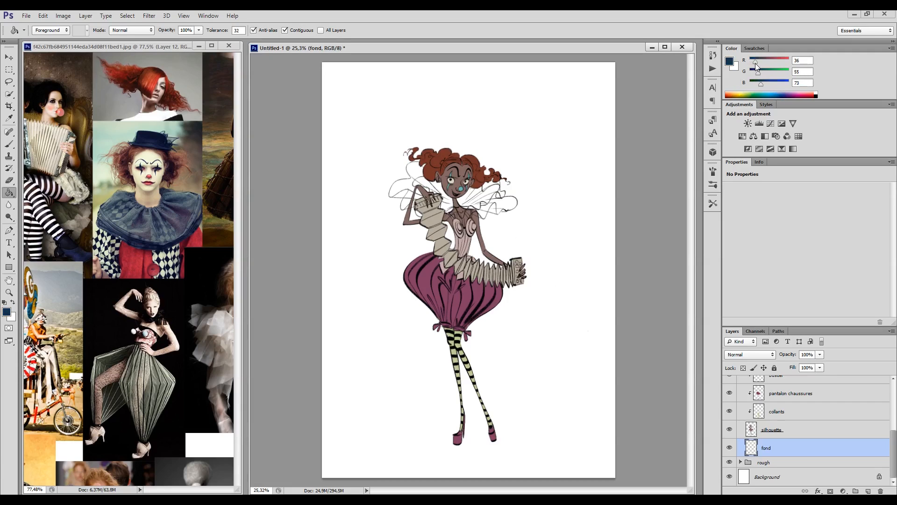
click(551, 226)
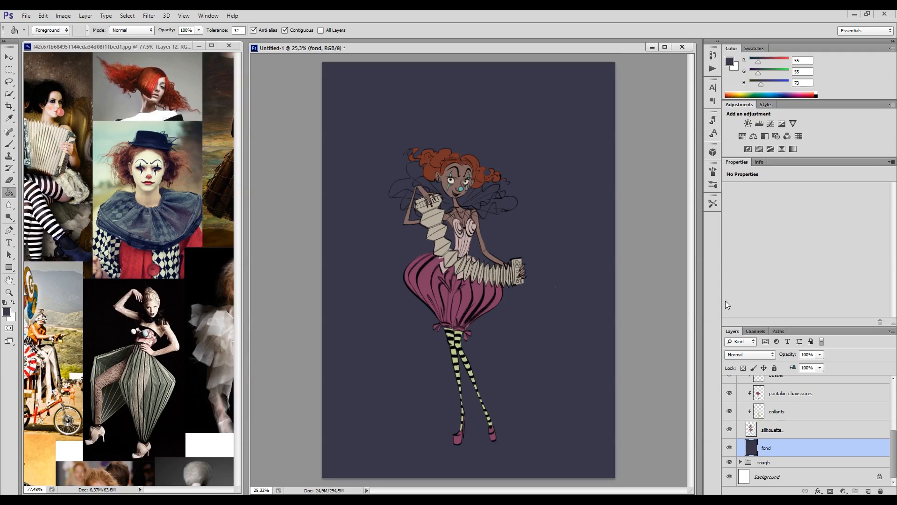
click(731, 448)
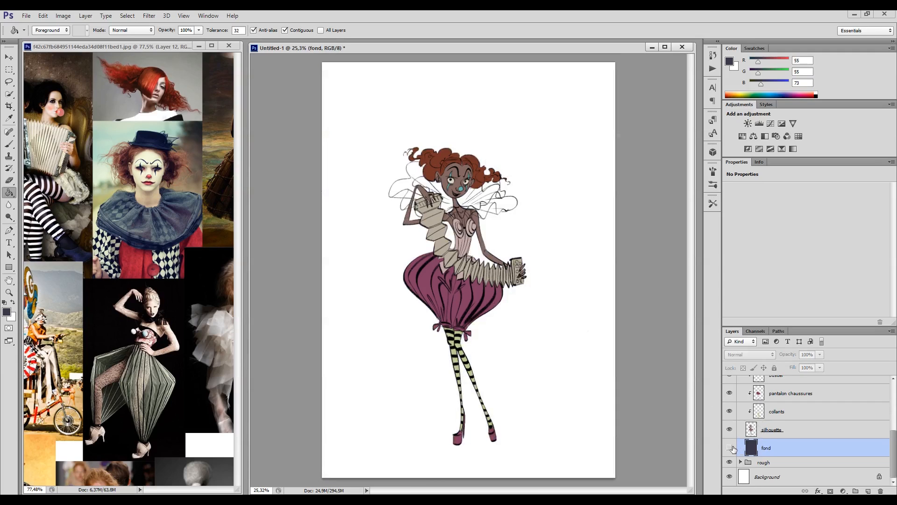
click(731, 449)
click(731, 450)
click(731, 449)
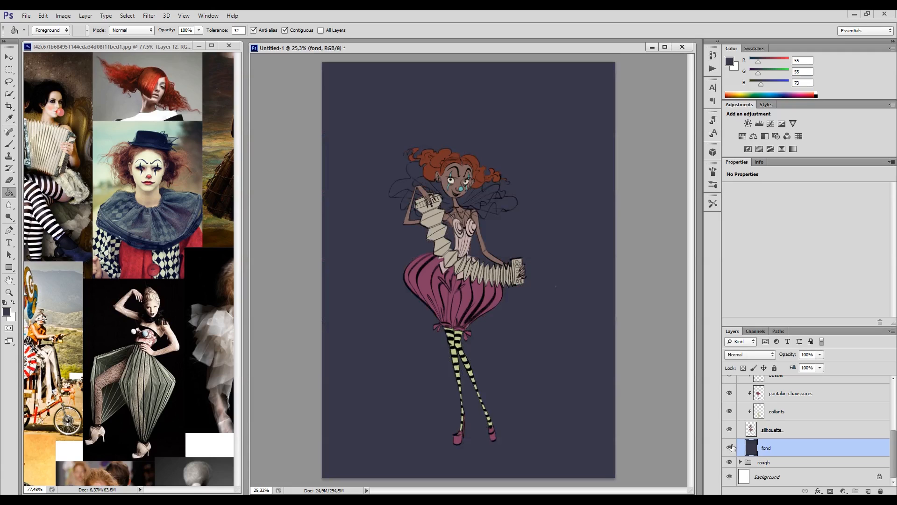
Shift the fond layer to dark burgundy using Hue/Saturation with hue +96, saturation +58 and lightness -46.
key(ctrl+u)
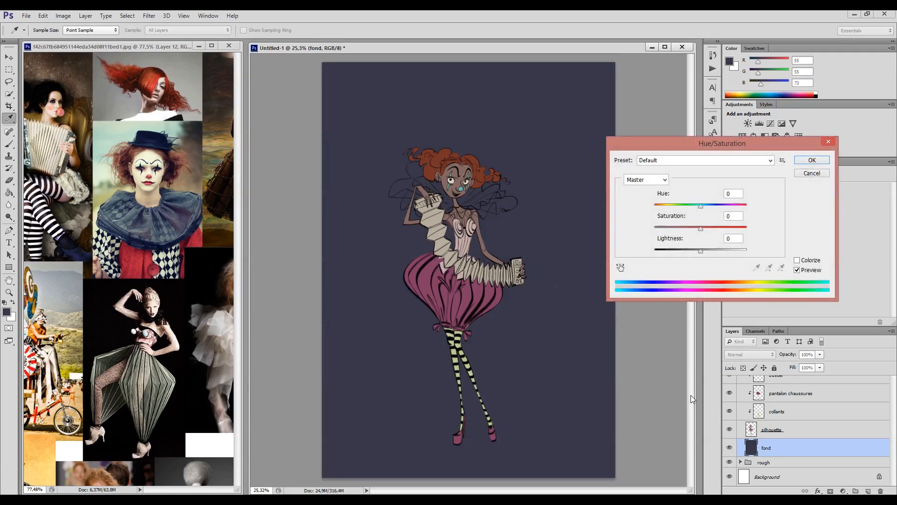
click(688, 251)
drag(688, 252, 732, 210)
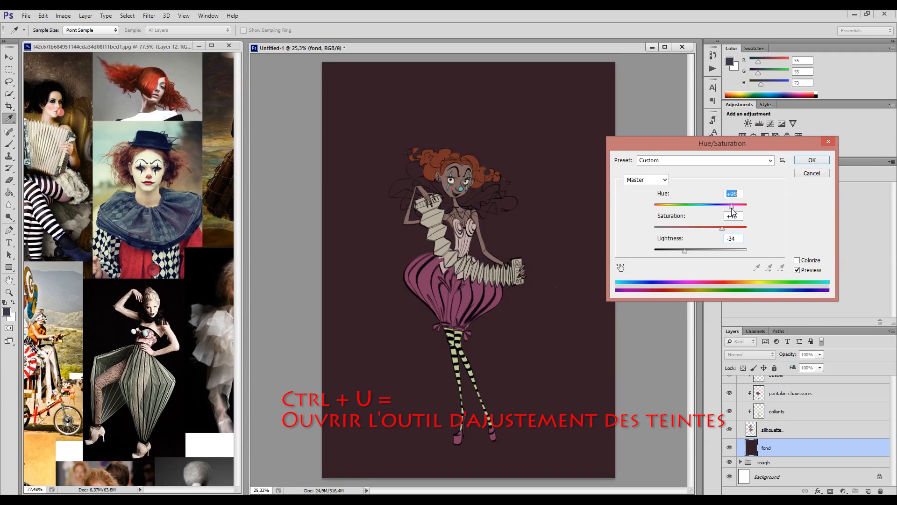
drag(723, 230, 727, 230)
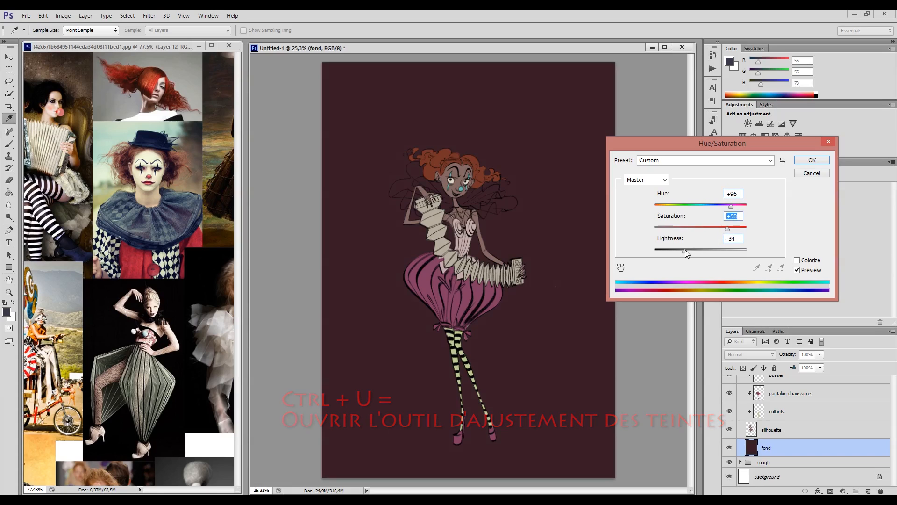
drag(685, 250, 680, 252)
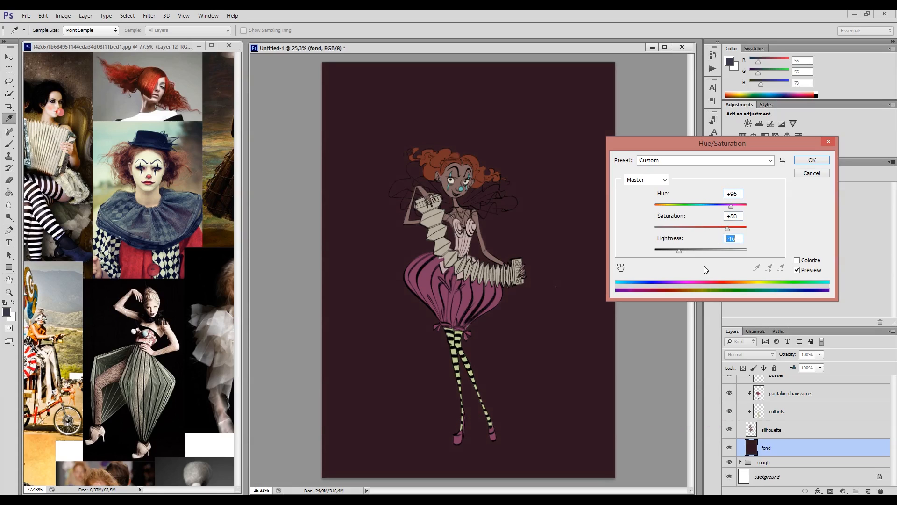
click(806, 160)
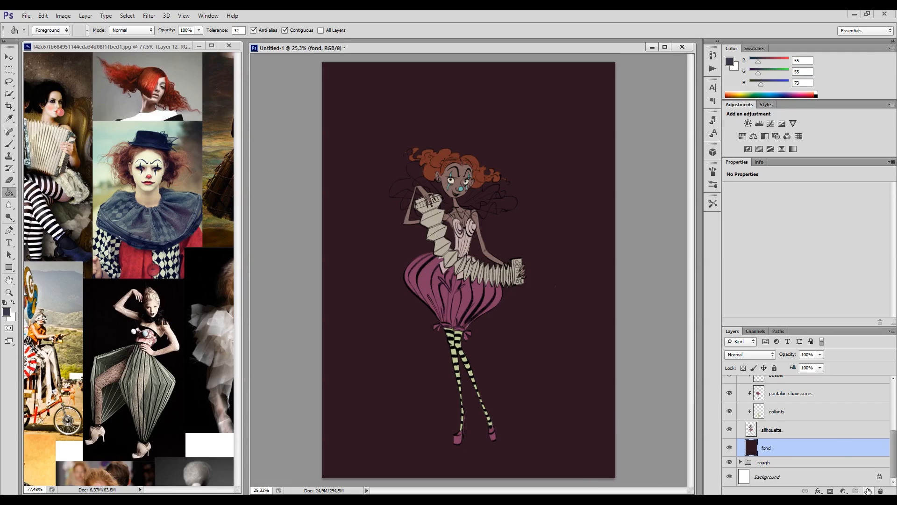
Add a new layer above fond and name it "spot".
click(868, 491)
double_click(774, 448)
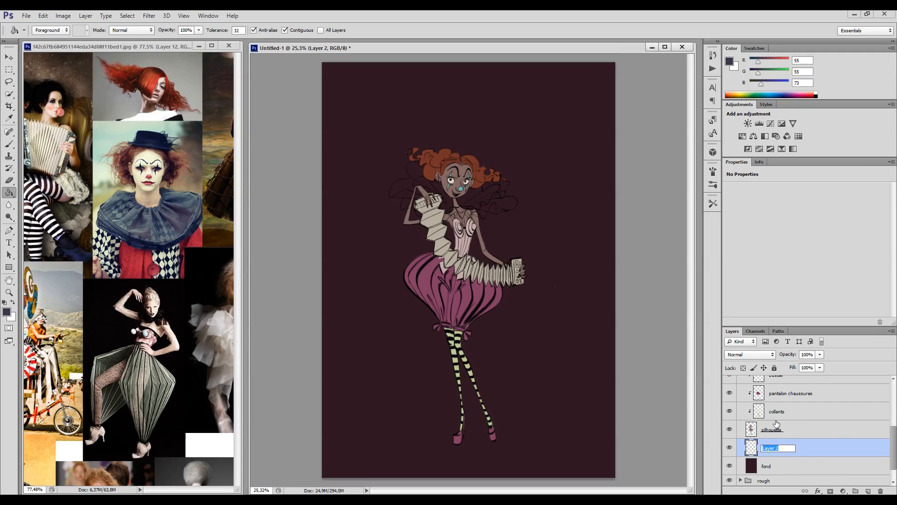
key(Return)
Outline a spotlight cone around the character with the Lasso and fill it with pale yellow (R 255, G 235, B 149).
key(l)
mouse_move(414, 62)
mouse_down()
mouse_move(369, 351)
mouse_move(366, 435)
mouse_move(371, 457)
mouse_move(378, 434)
mouse_move(415, 446)
mouse_move(386, 458)
mouse_move(491, 459)
mouse_move(457, 469)
mouse_move(533, 462)
mouse_move(563, 447)
mouse_move(546, 283)
mouse_move(473, 70)
mouse_move(481, 59)
mouse_move(500, 64)
mouse_move(519, 103)
mouse_move(557, 286)
mouse_move(572, 437)
mouse_move(489, 60)
mouse_up()
drag(418, 55, 419, 56)
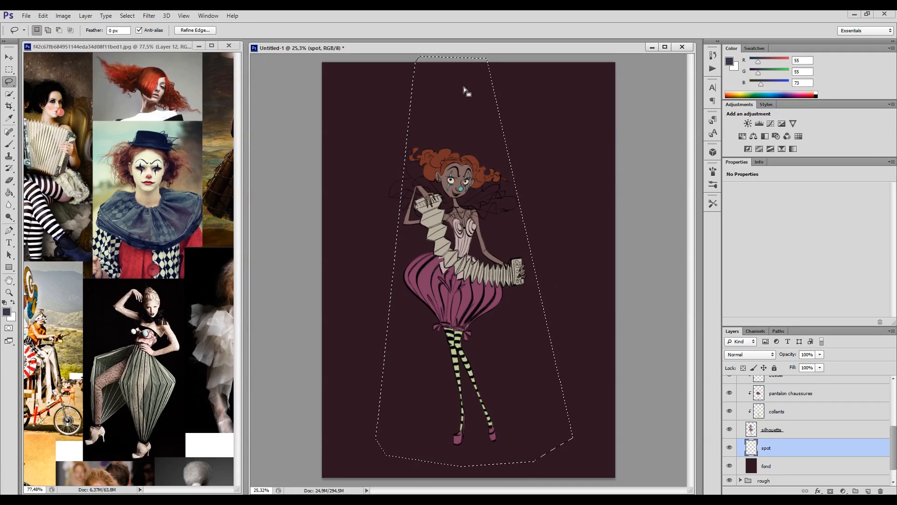
key(g)
click(752, 94)
drag(759, 84, 770, 86)
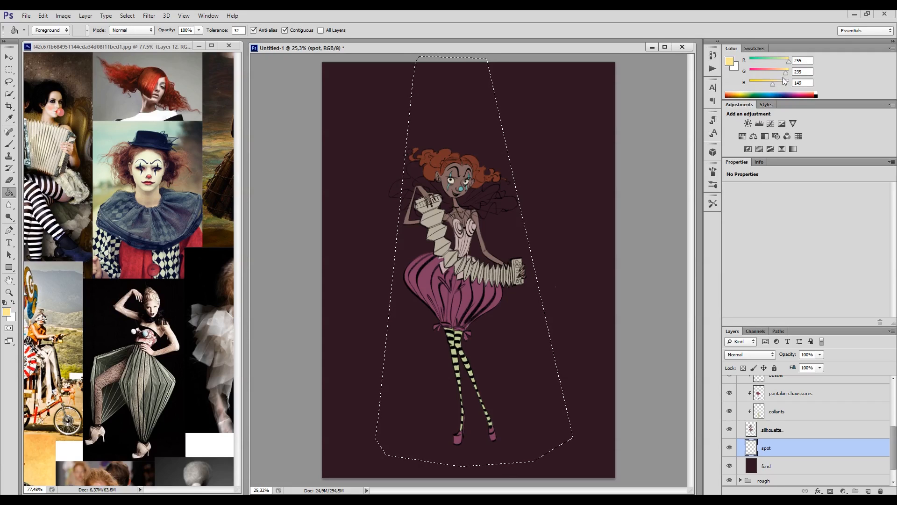
click(485, 129)
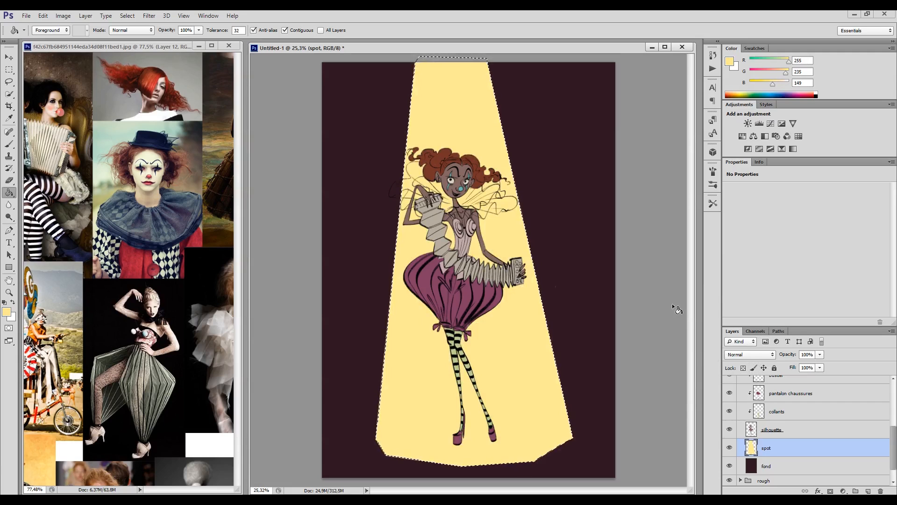
Lower the spot layer's opacity to 55% and deselect the cone.
click(760, 378)
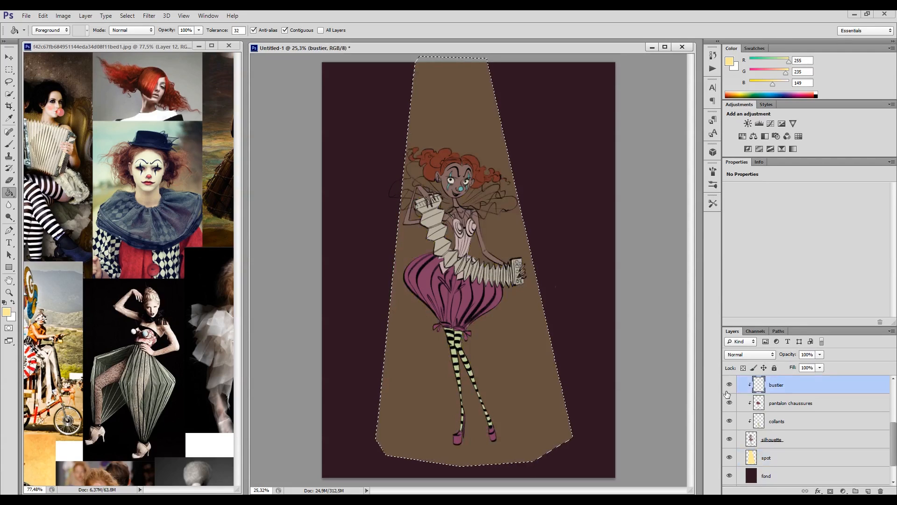
key(alt+bracketleft)
key(alt+bracketleft)
key(alt+bracketleft)
key(alt+bracketleft)
click(820, 354)
drag(829, 366, 833, 366)
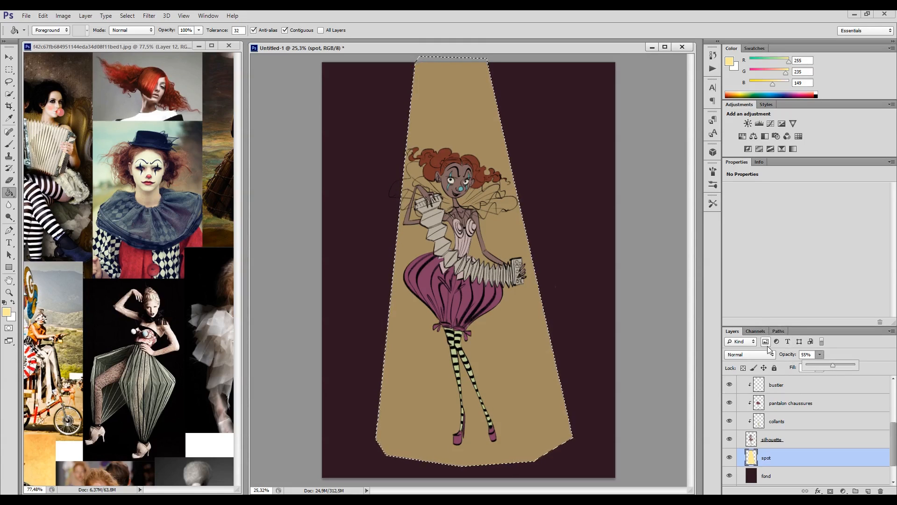
key(l)
key(ctrl+d)
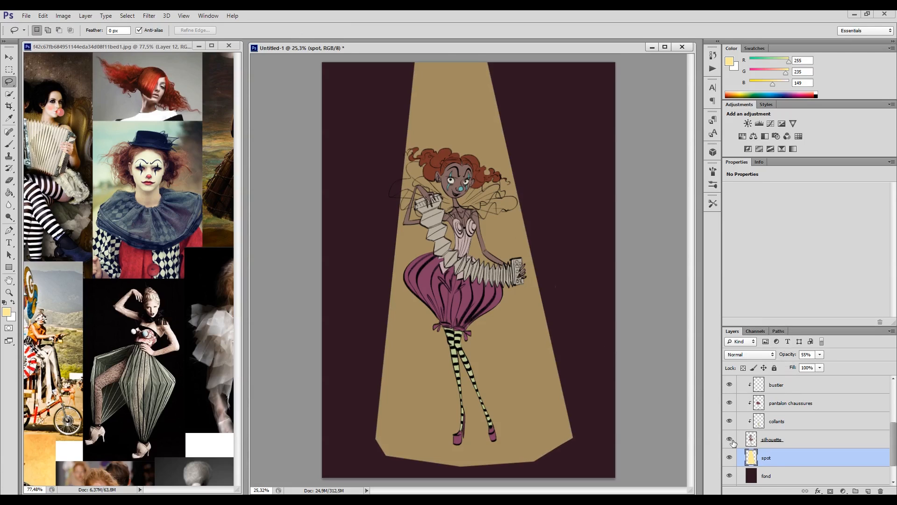
Trim the lower end of the spotlight beam at foot level with a 137 px Eraser.
key(e)
right_click(461, 400)
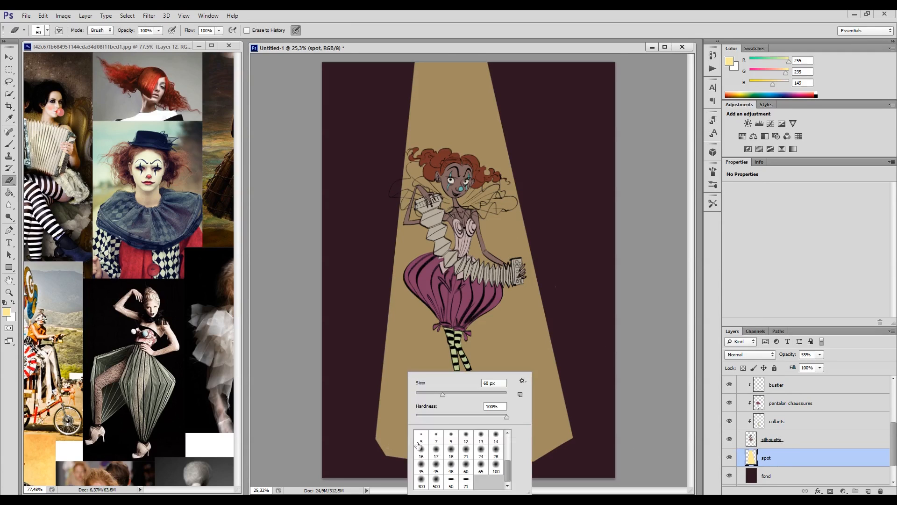
text(137)
key(Return)
mouse_move(425, 453)
mouse_down()
mouse_move(371, 444)
mouse_move(520, 463)
mouse_move(469, 466)
mouse_move(539, 458)
mouse_move(490, 453)
mouse_move(564, 435)
mouse_move(425, 458)
mouse_move(542, 462)
mouse_move(490, 463)
mouse_move(527, 451)
mouse_move(371, 447)
mouse_move(545, 444)
mouse_move(377, 444)
mouse_up()
key(ctrl+z)
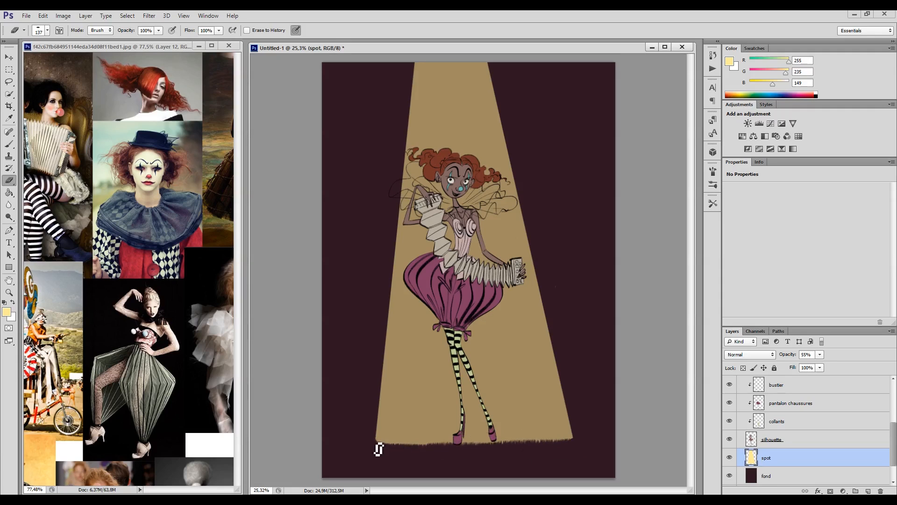
Add a new layer above spot and name it "sol".
click(869, 491)
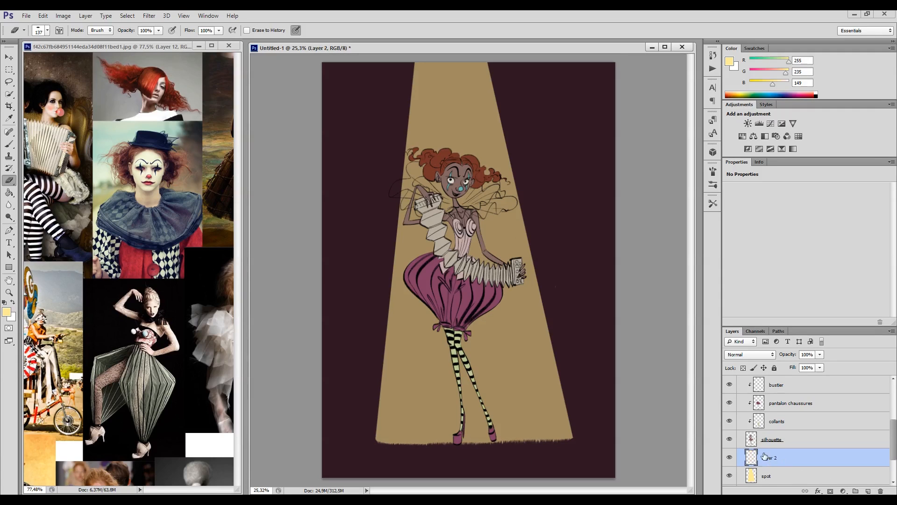
double_click(769, 458)
key(Return)
Paint a pale yellow ellipse of light on the ground under the feet with a 121 px brush.
key(b)
right_click(414, 434)
text(121)
key(Return)
mouse_move(379, 444)
mouse_down()
mouse_move(407, 451)
mouse_move(376, 445)
mouse_up()
mouse_move(428, 431)
mouse_down()
mouse_move(375, 447)
mouse_move(516, 438)
mouse_move(470, 450)
mouse_move(404, 450)
mouse_move(416, 438)
mouse_move(557, 435)
mouse_move(481, 434)
mouse_move(562, 436)
mouse_move(459, 443)
mouse_move(555, 444)
mouse_move(565, 431)
mouse_move(580, 443)
mouse_move(399, 439)
mouse_move(471, 447)
mouse_up()
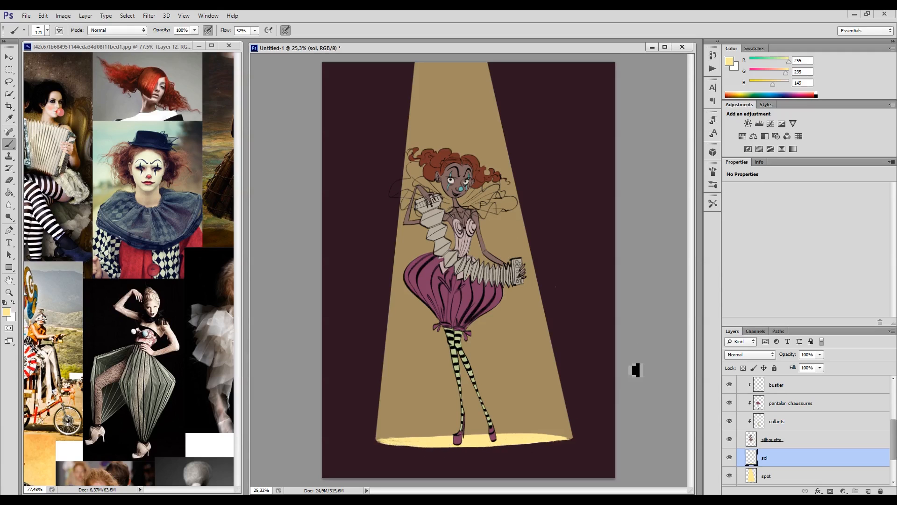
scroll(629, 388, down, 2)
scroll(624, 396, up, 2)
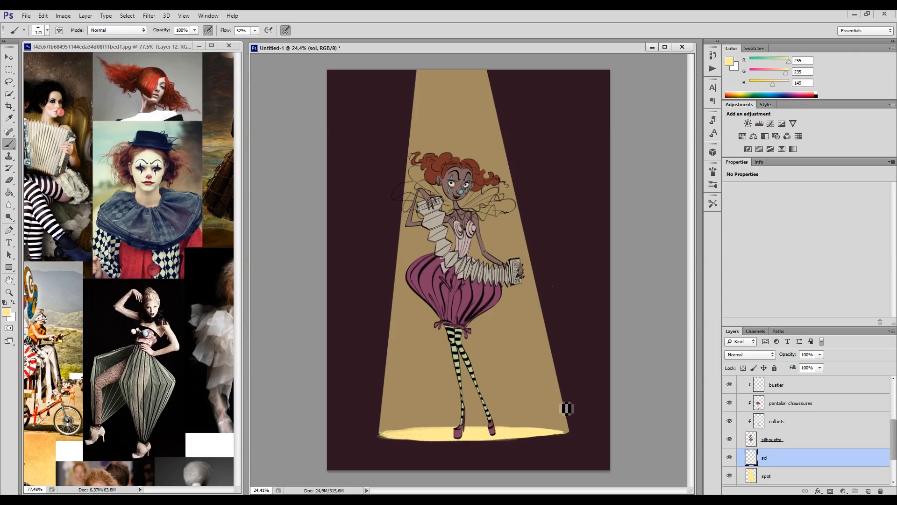
scroll(593, 344, down, 3)
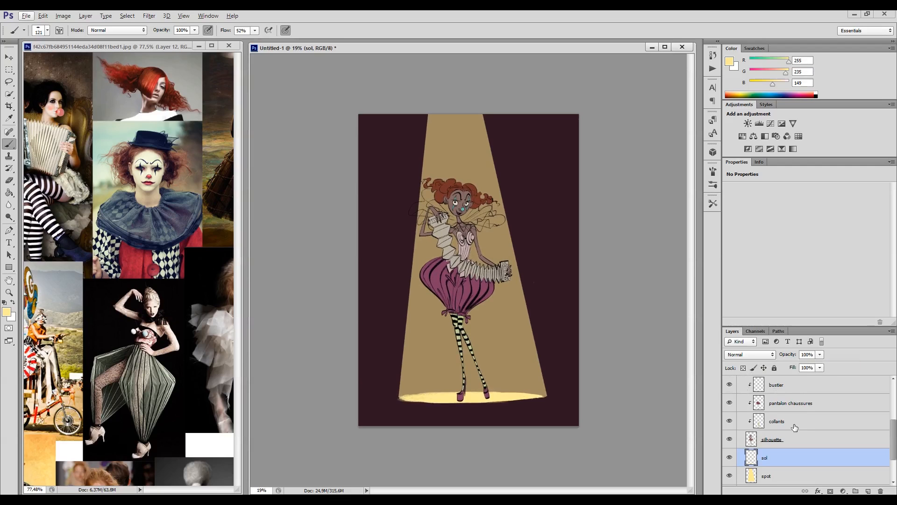
Zoom out on the reference board, and lock the transparent pixels of the hair layer in the drawing.
click(195, 346)
scroll(198, 344, down, 2)
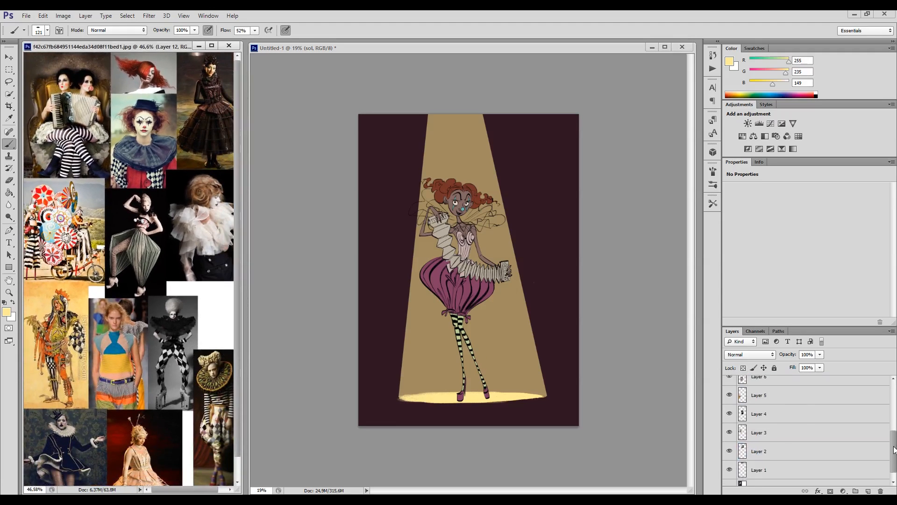
click(621, 339)
scroll(892, 438, up, 4)
click(778, 407)
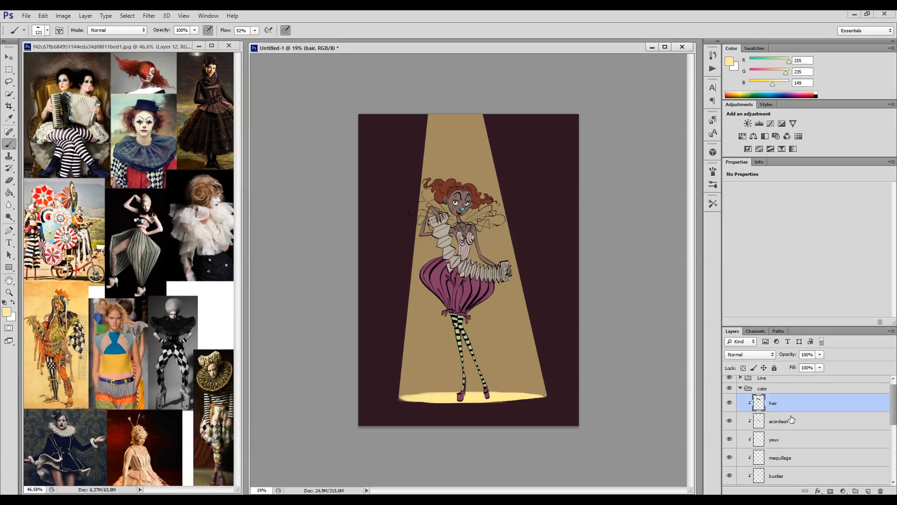
click(744, 369)
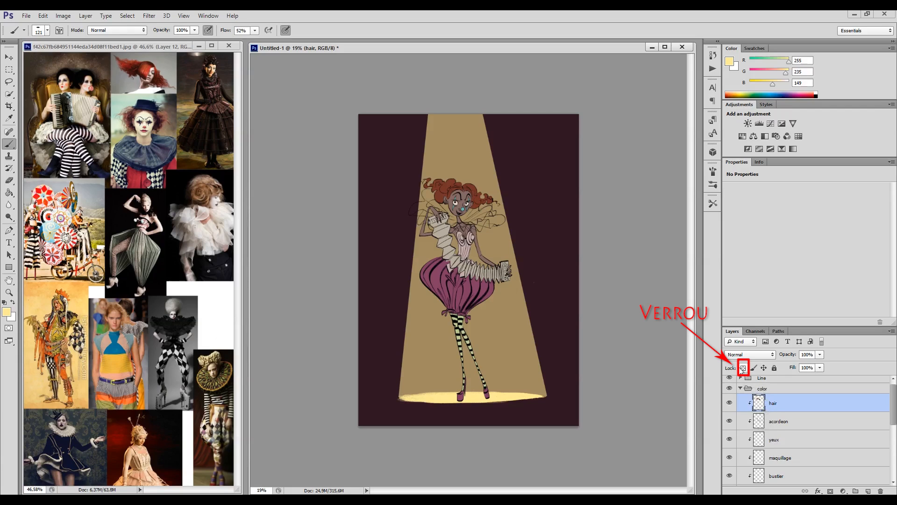
click(744, 368)
Try painting the locked hair pink (R 255, G 85, B 149) and undo the strokes.
drag(780, 71, 763, 74)
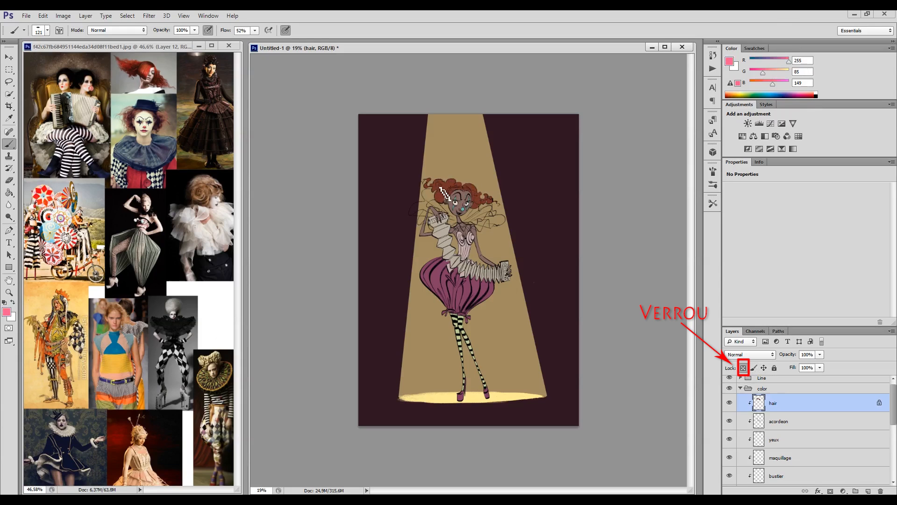
mouse_move(425, 185)
mouse_down()
mouse_move(446, 195)
mouse_move(429, 210)
mouse_move(495, 192)
mouse_up()
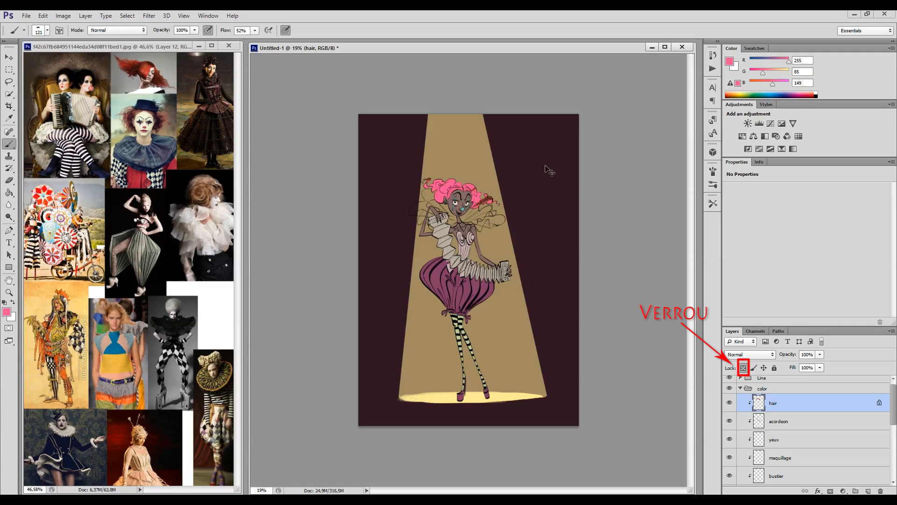
key(ctrl+z)
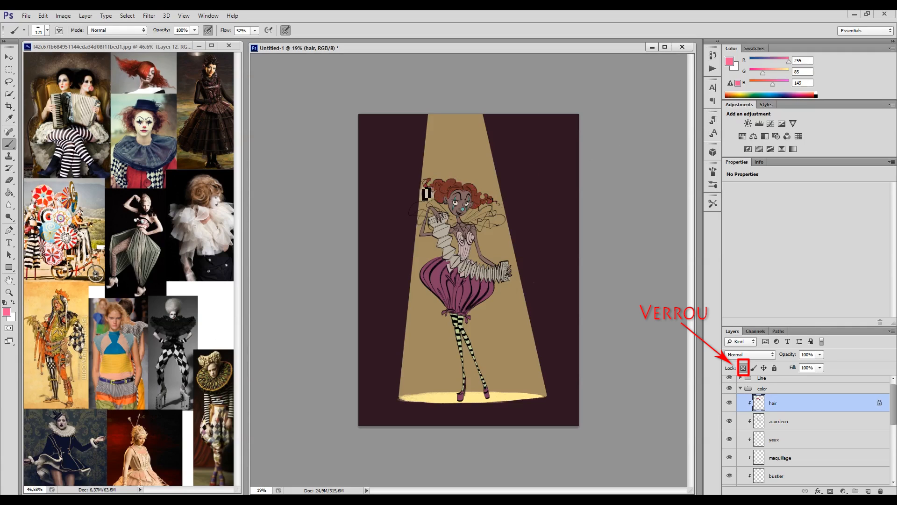
mouse_move(440, 200)
mouse_down()
mouse_move(453, 187)
mouse_move(487, 211)
mouse_up()
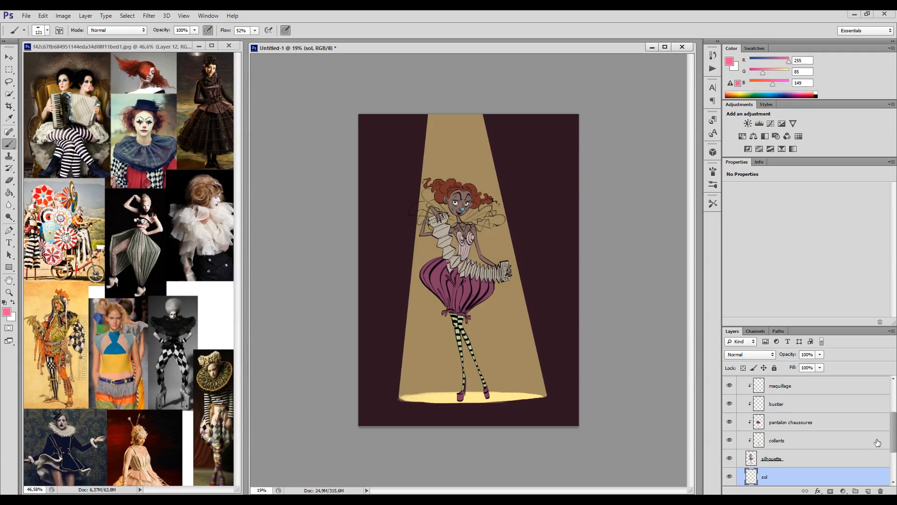
Lock the transparent pixels of the acordeon and yeux layers.
click(791, 422)
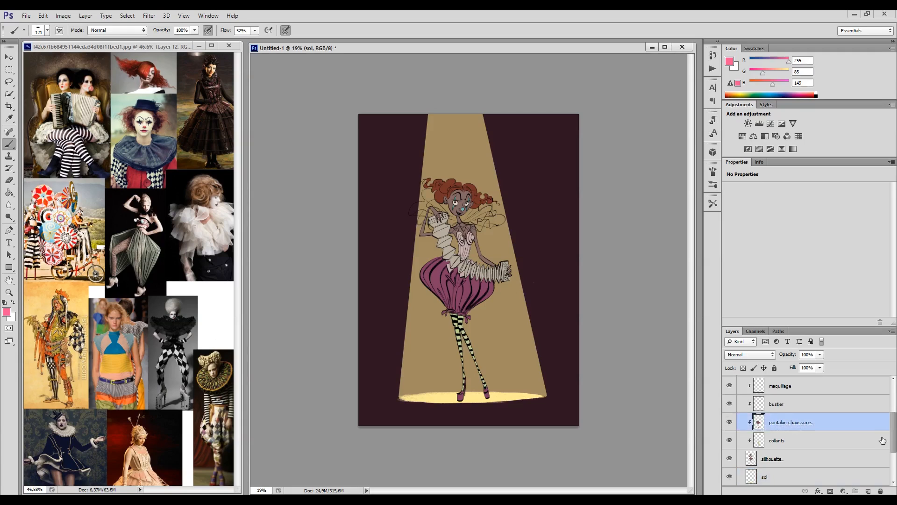
drag(892, 442, 896, 410)
click(830, 429)
click(743, 368)
click(779, 436)
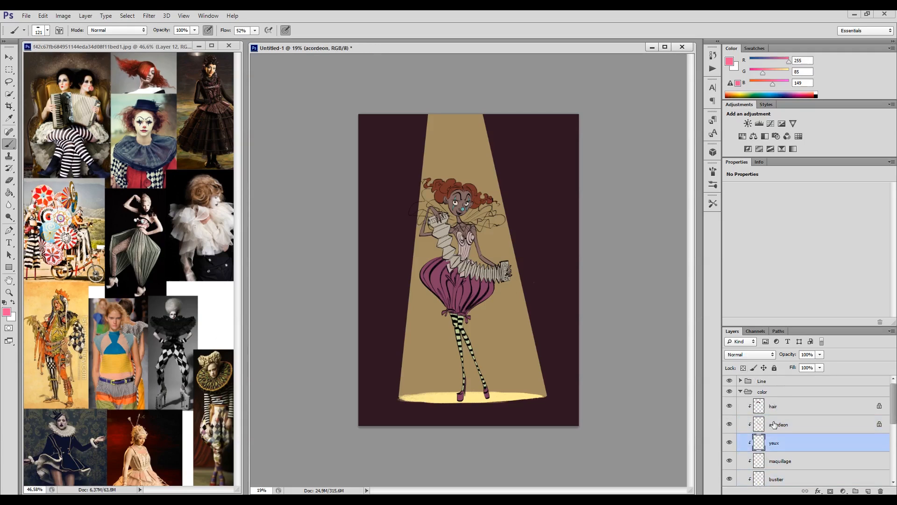
click(750, 381)
click(779, 442)
click(744, 368)
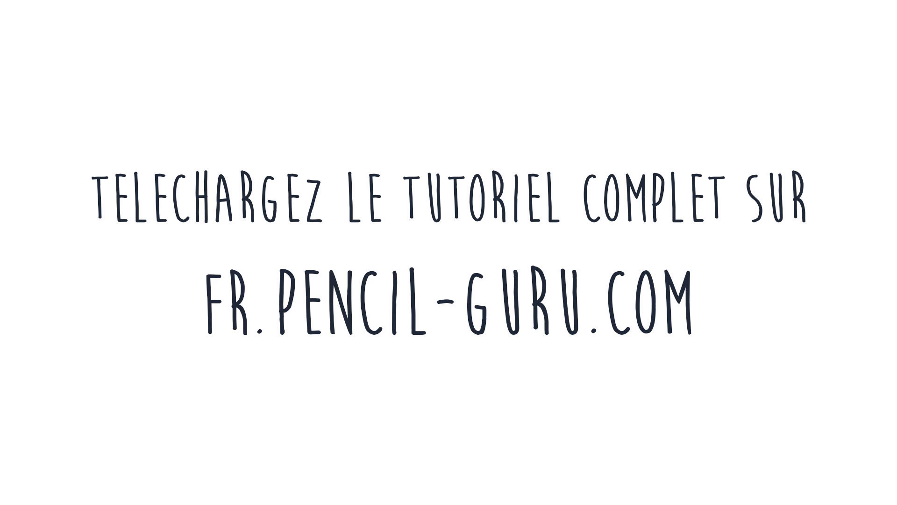